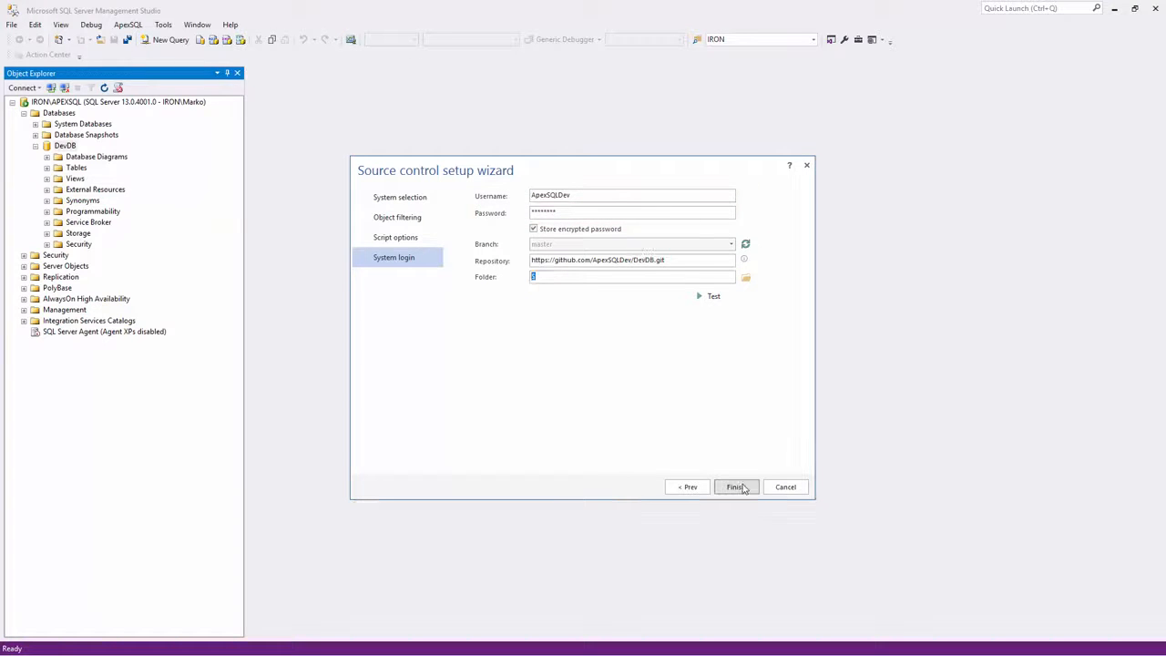
Finish linking DevDB to the DevDB.git GitHub repository using Native Git with the dedicated model
{"action": "left_click", "coordinate": [739, 487]}
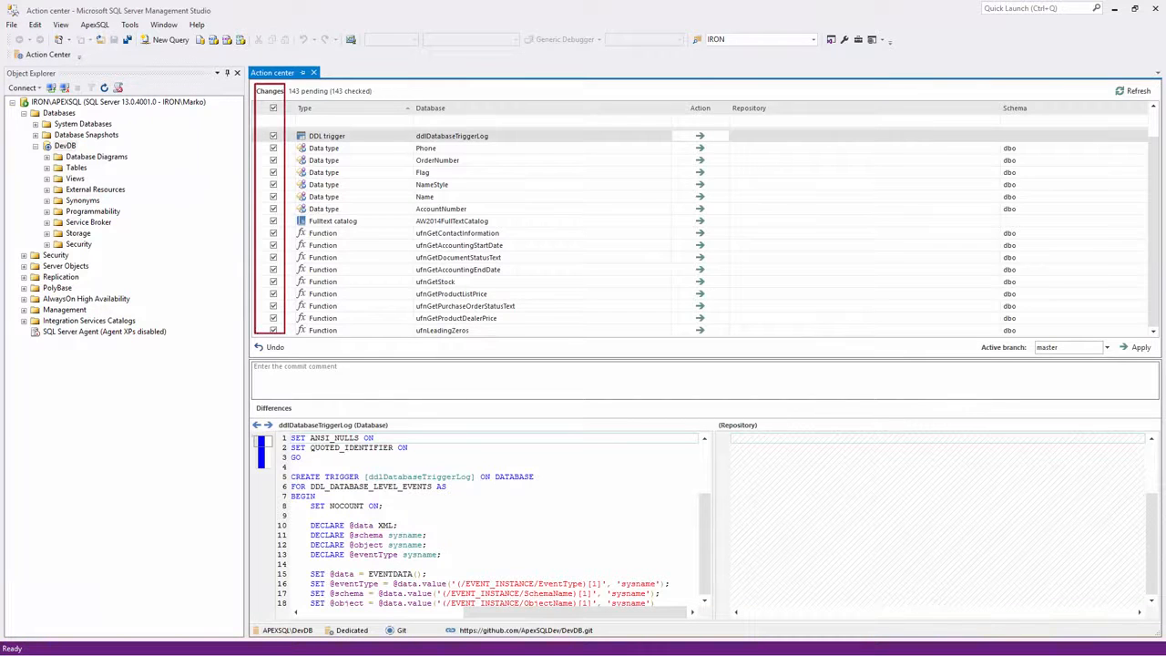
Commit all 143 pending DevDB objects with the comment 'initial commit'
{"action": "left_click", "coordinate": [360, 382]}
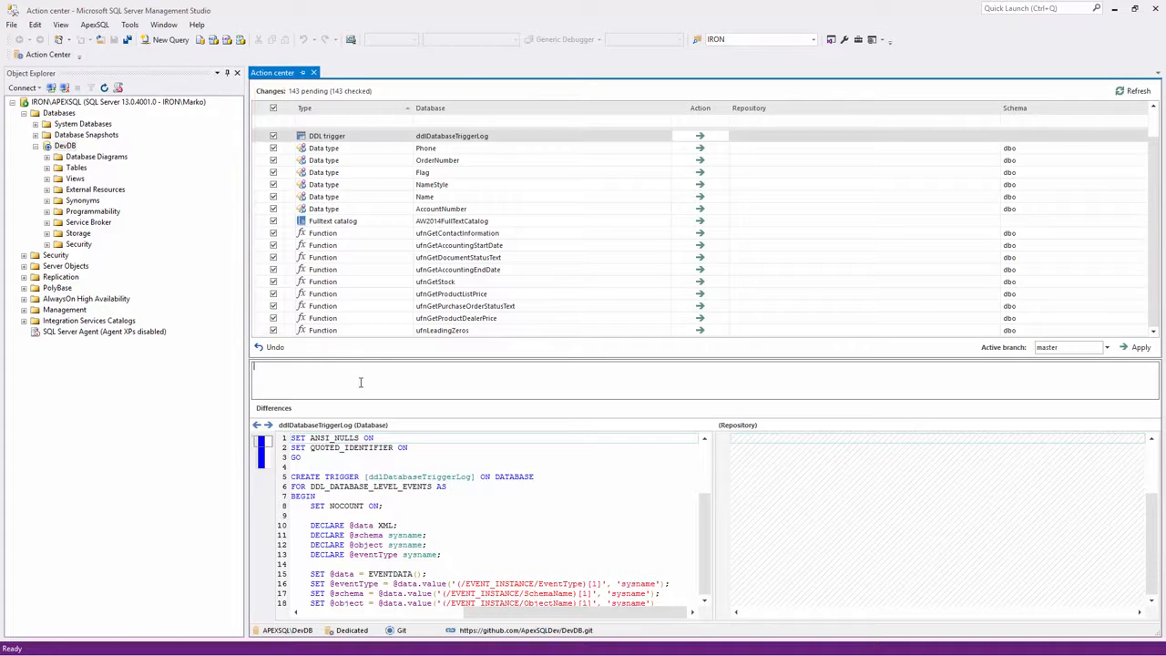
{"action": "type", "text": "initial commit"}
{"action": "left_click", "coordinate": [1138, 349]}
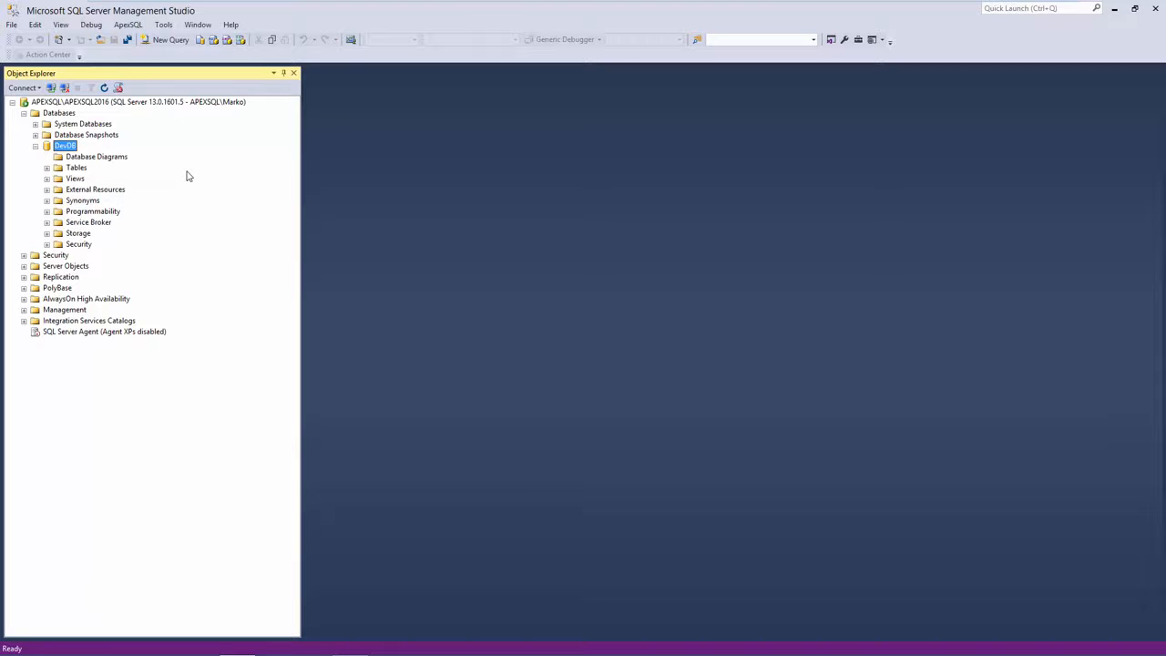
Link APEXSQL2016's DevDB to the same DevDB.git repository with Native Git and the dedicated model
{"action": "right_click", "coordinate": [77, 151]}
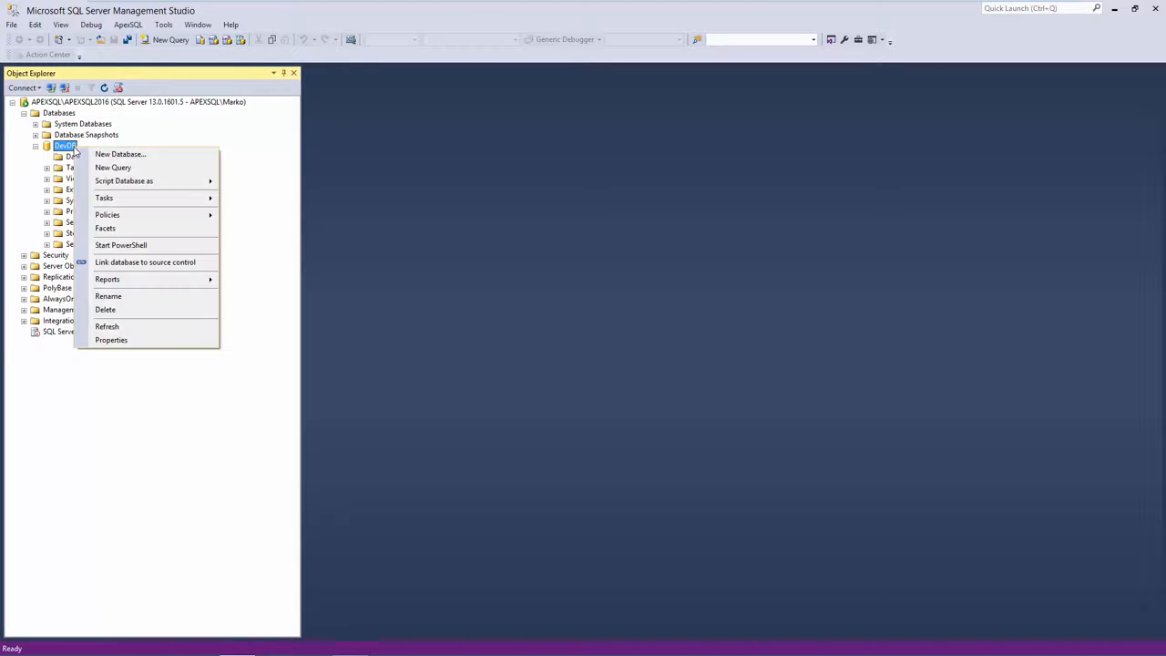
{"action": "left_click", "coordinate": [141, 264]}
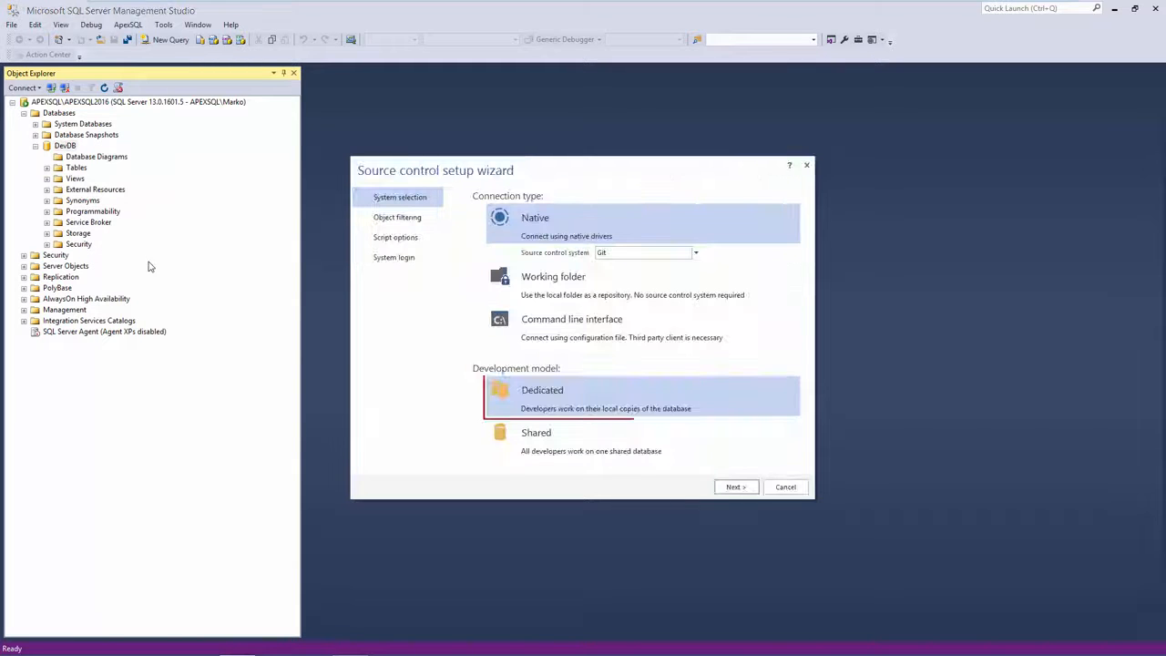
{"action": "left_click", "coordinate": [736, 487]}
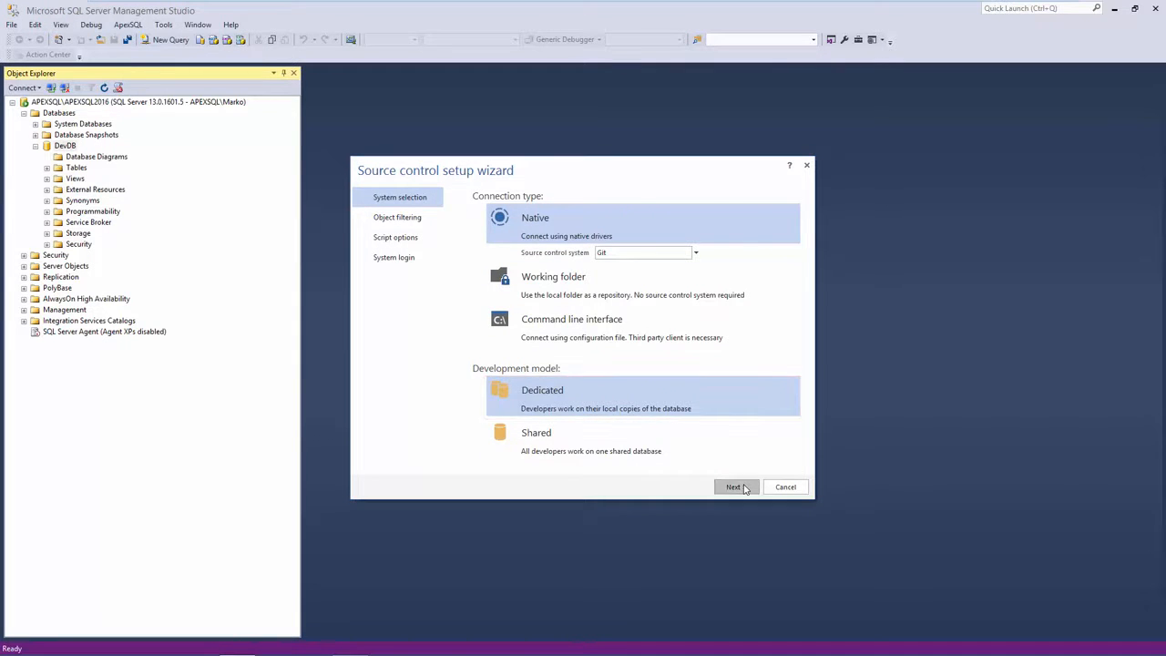
{"action": "left_click", "coordinate": [736, 488]}
{"action": "left_click", "coordinate": [736, 487]}
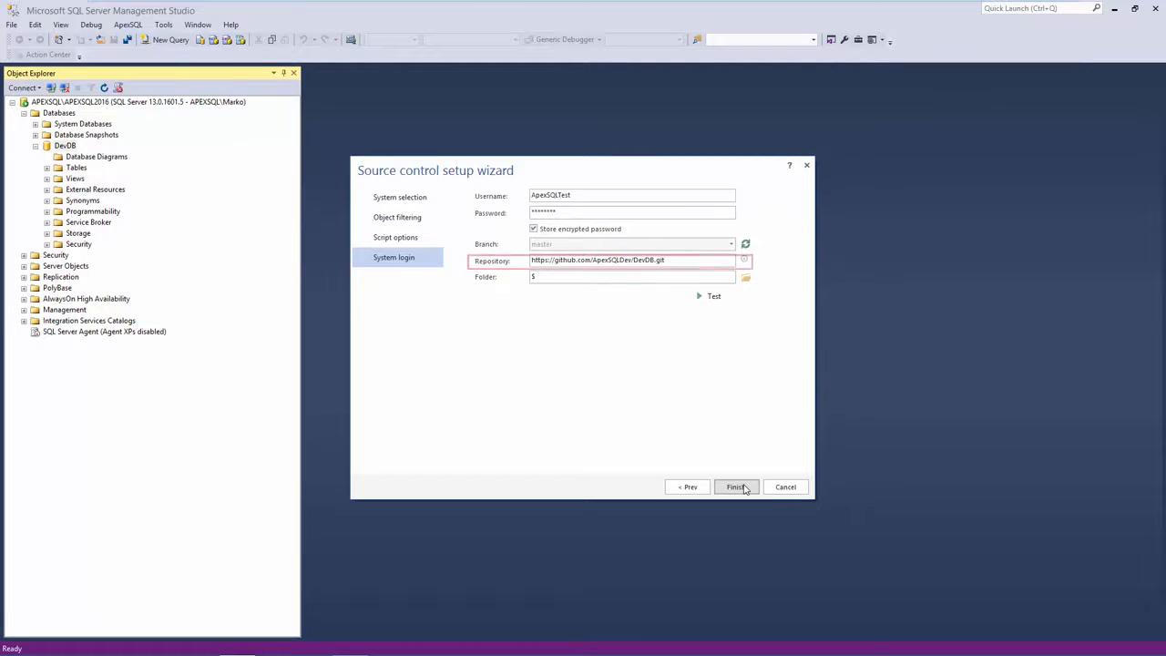
{"action": "left_click", "coordinate": [742, 488]}
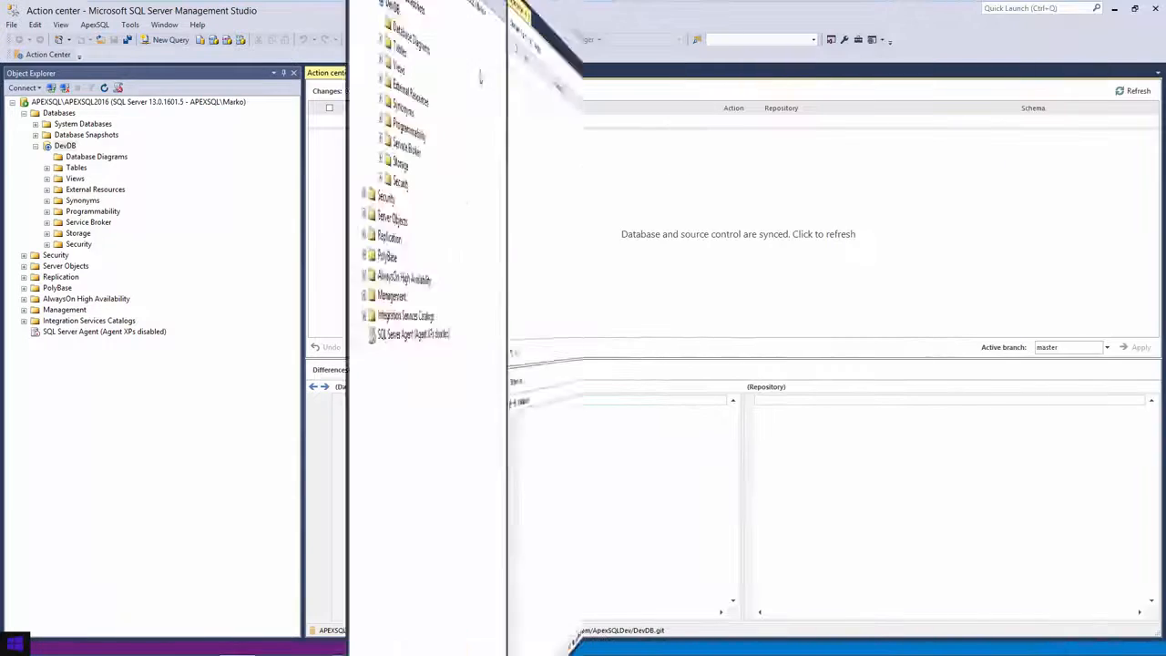
{"action": "left_click", "coordinate": [169, 40]}
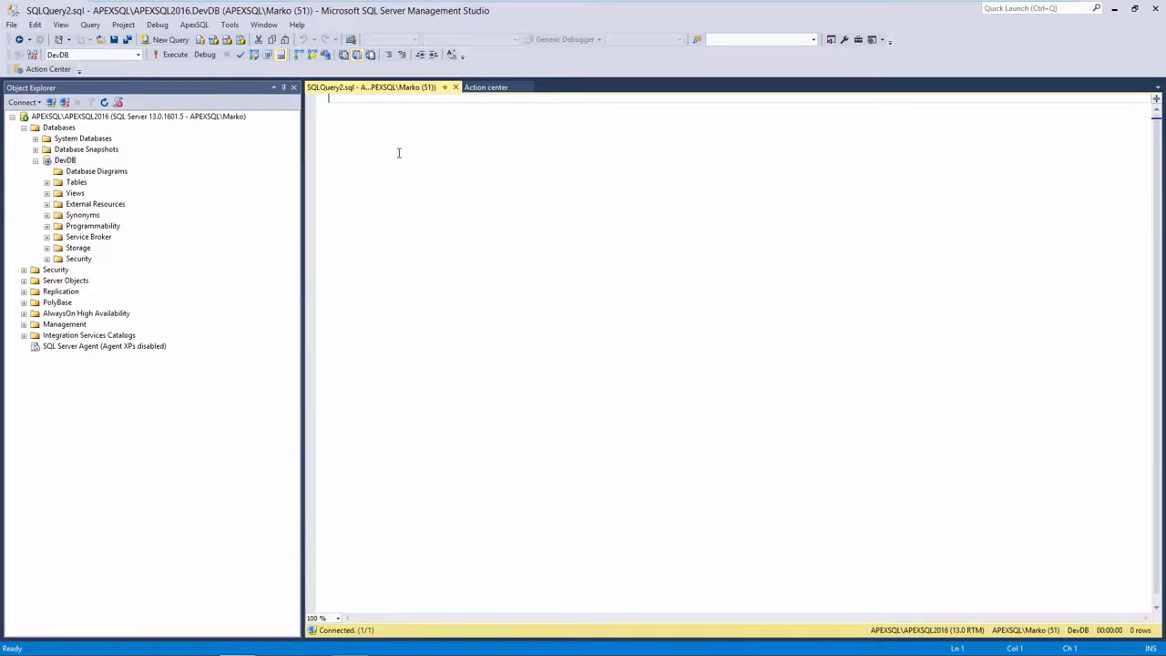
Add a CurrencyDescription nvarchar(max) column to Sales.Currency, discard the unsaved query, and refresh pending changes
{"action": "type", "text": "ALTER TABLE Sales.Currency ADD CurrencyDescription nvarchar (max);"}
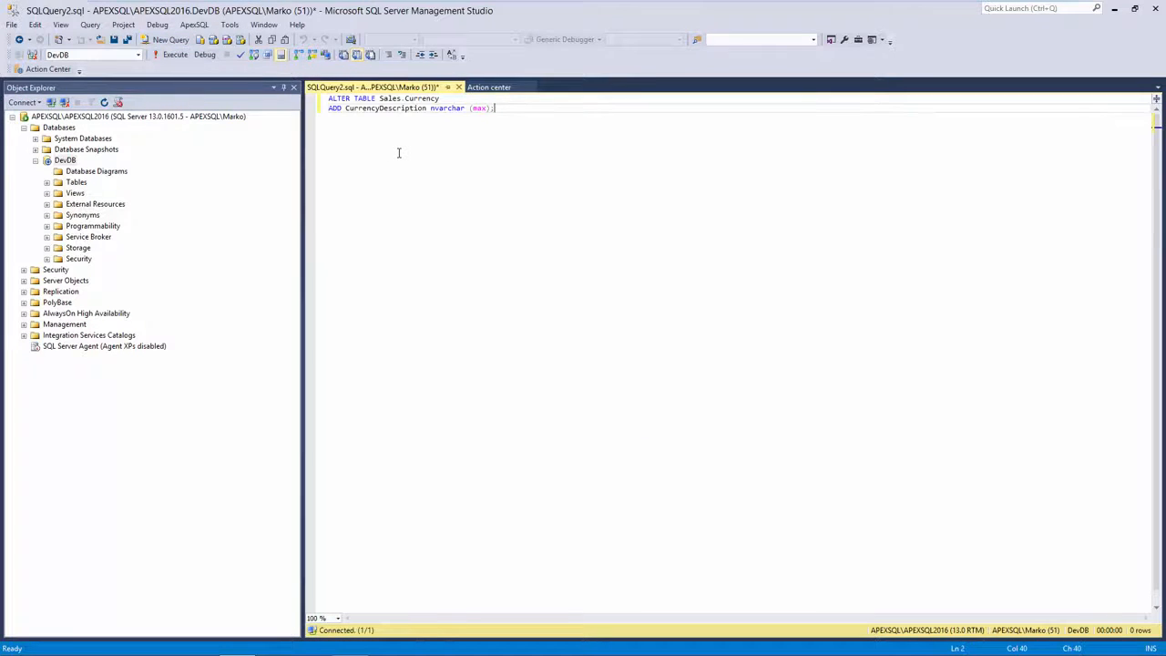
{"action": "left_click", "coordinate": [175, 54]}
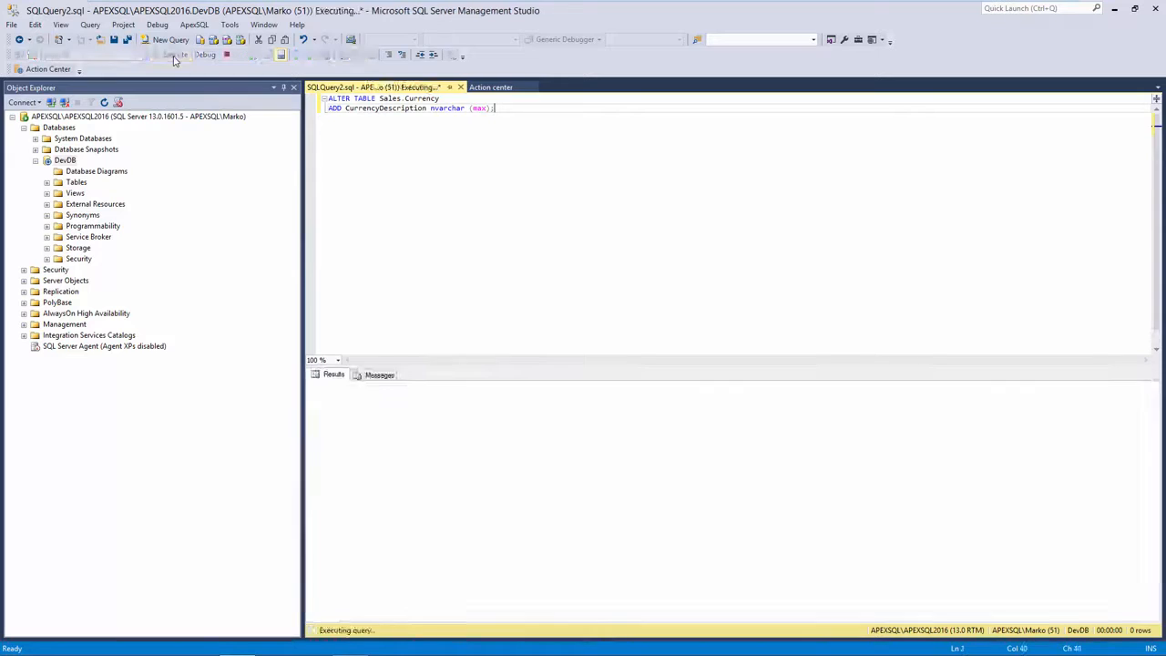
{"action": "left_click", "coordinate": [460, 88]}
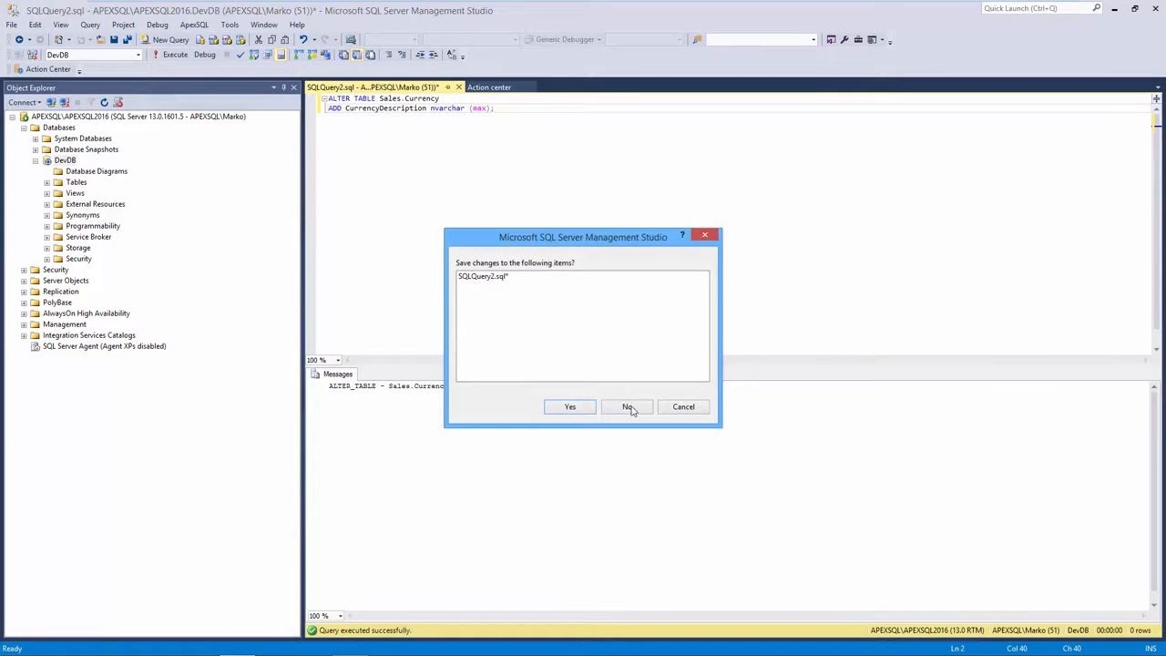
{"action": "left_click", "coordinate": [625, 406]}
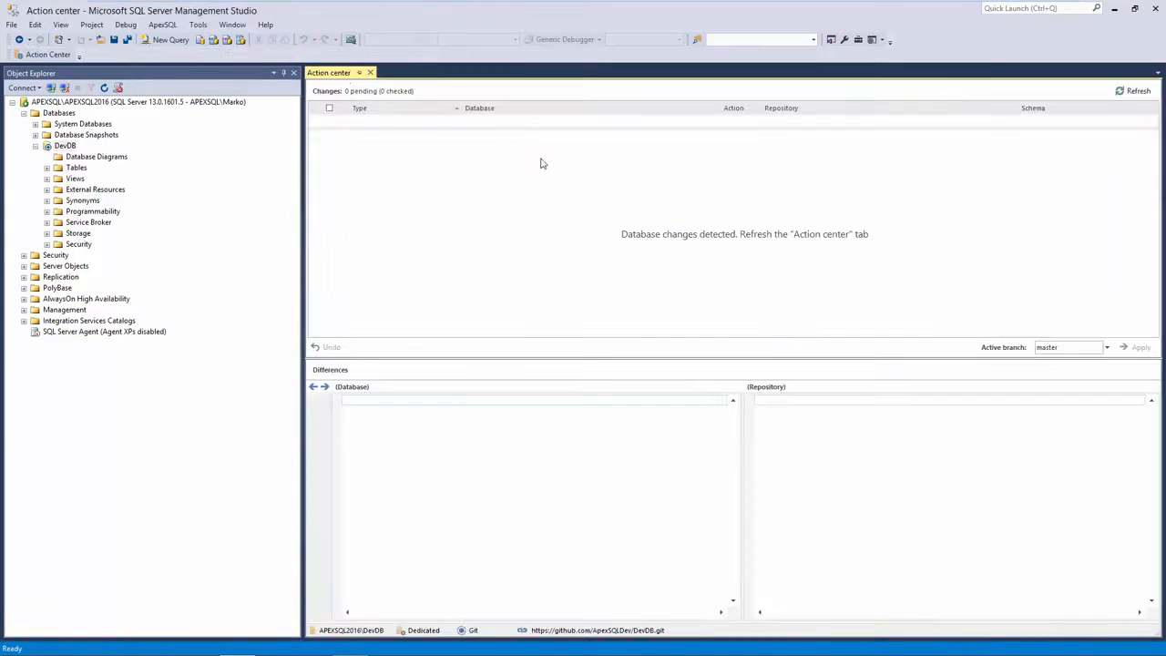
{"action": "left_click", "coordinate": [743, 238]}
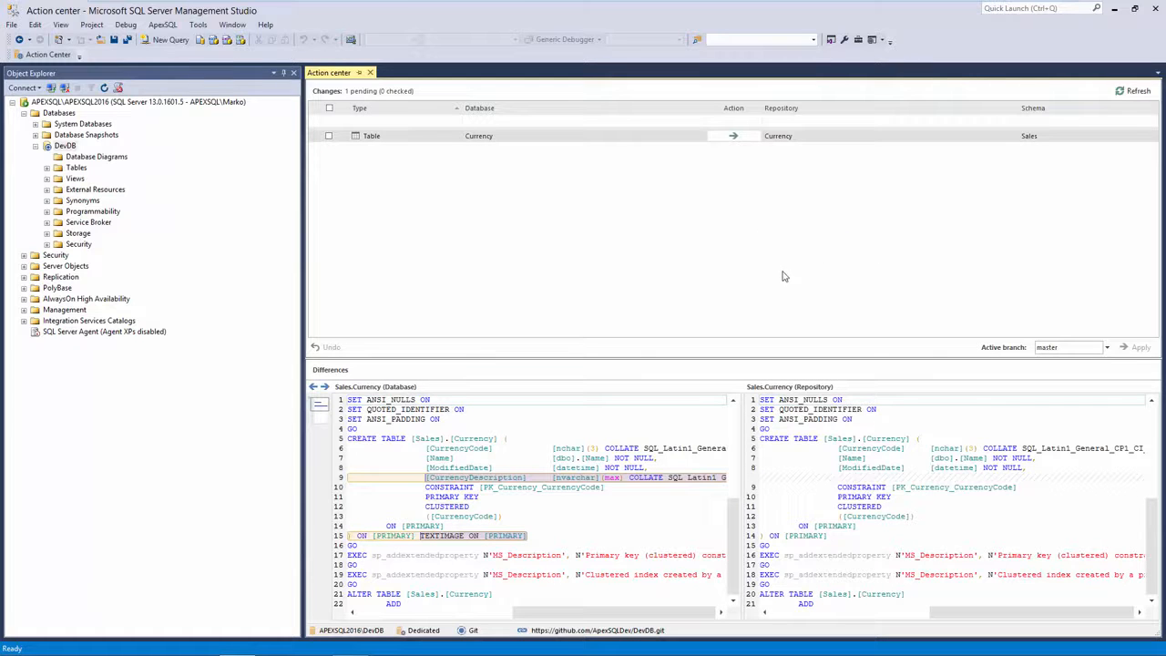
Check the Currency table change and commit it to the repository
{"action": "left_click", "coordinate": [329, 135]}
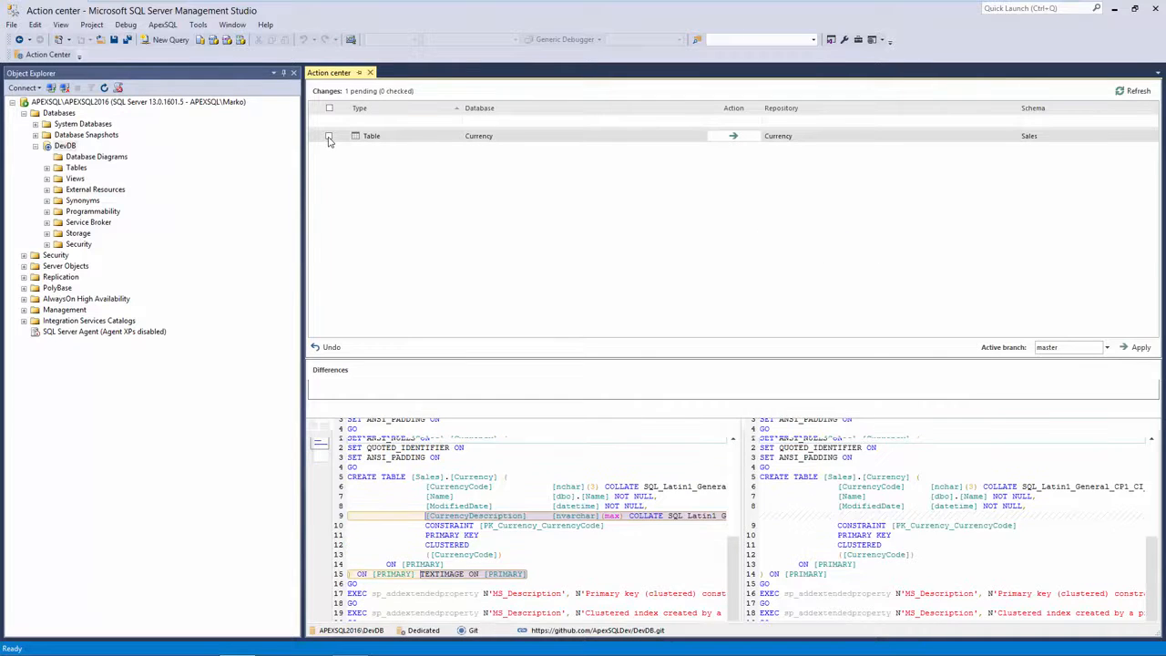
{"action": "left_click", "coordinate": [1150, 351]}
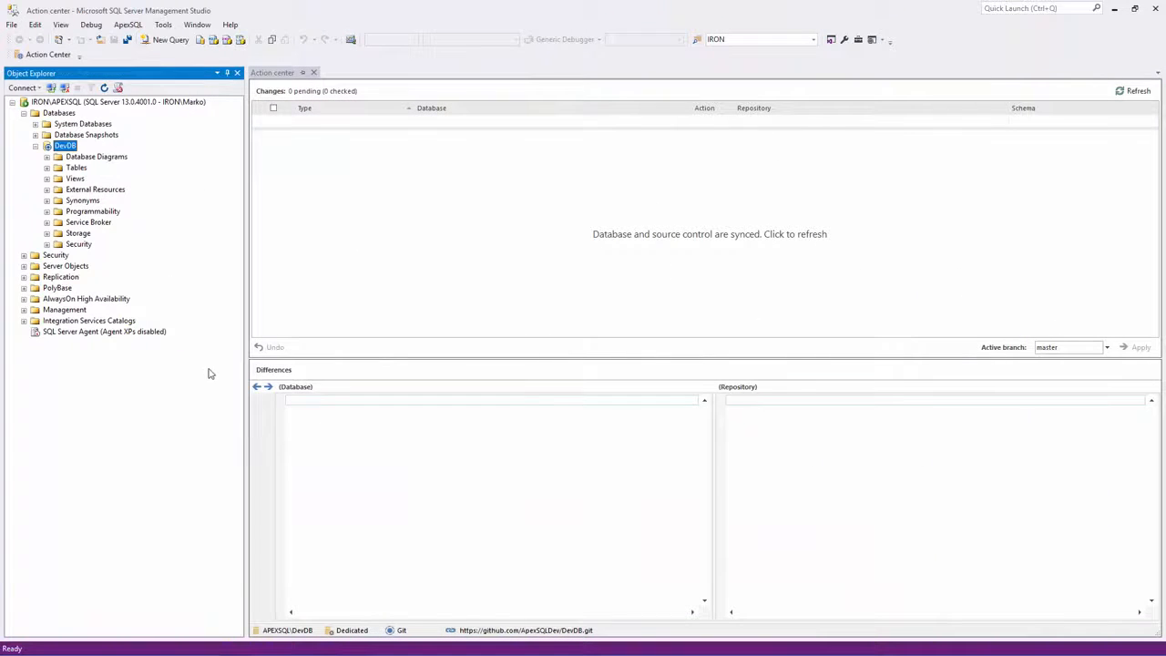
Refresh DevDB's comparison with the Git repository twice; it still reports synced
{"action": "left_click", "coordinate": [634, 240]}
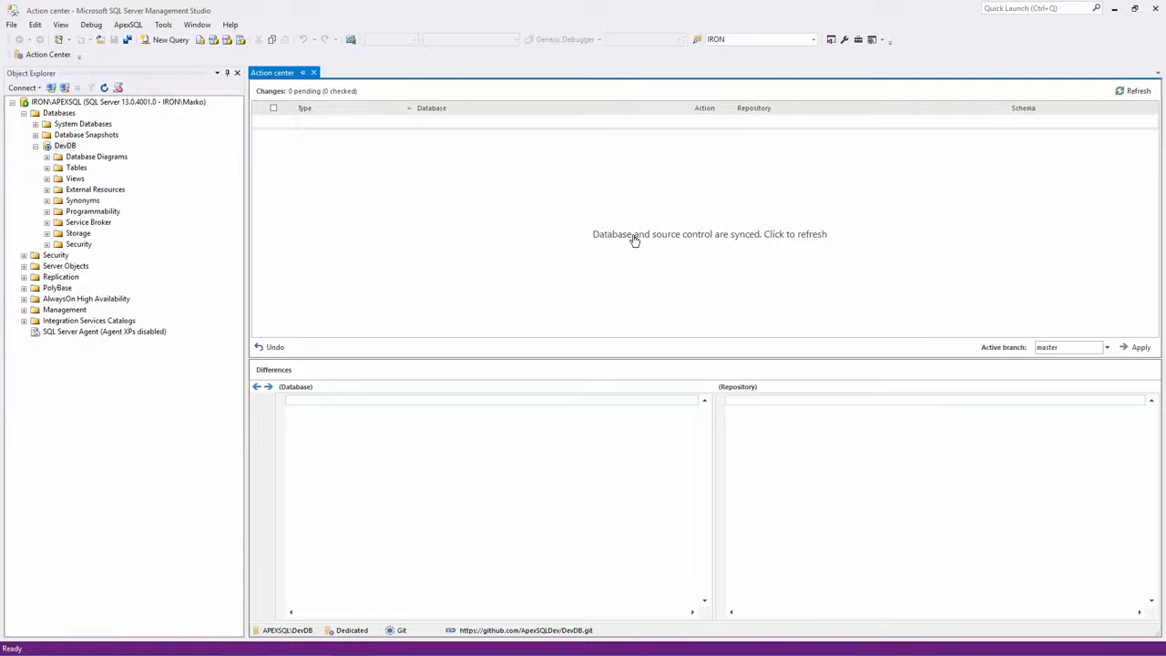
{"action": "left_click", "coordinate": [651, 242]}
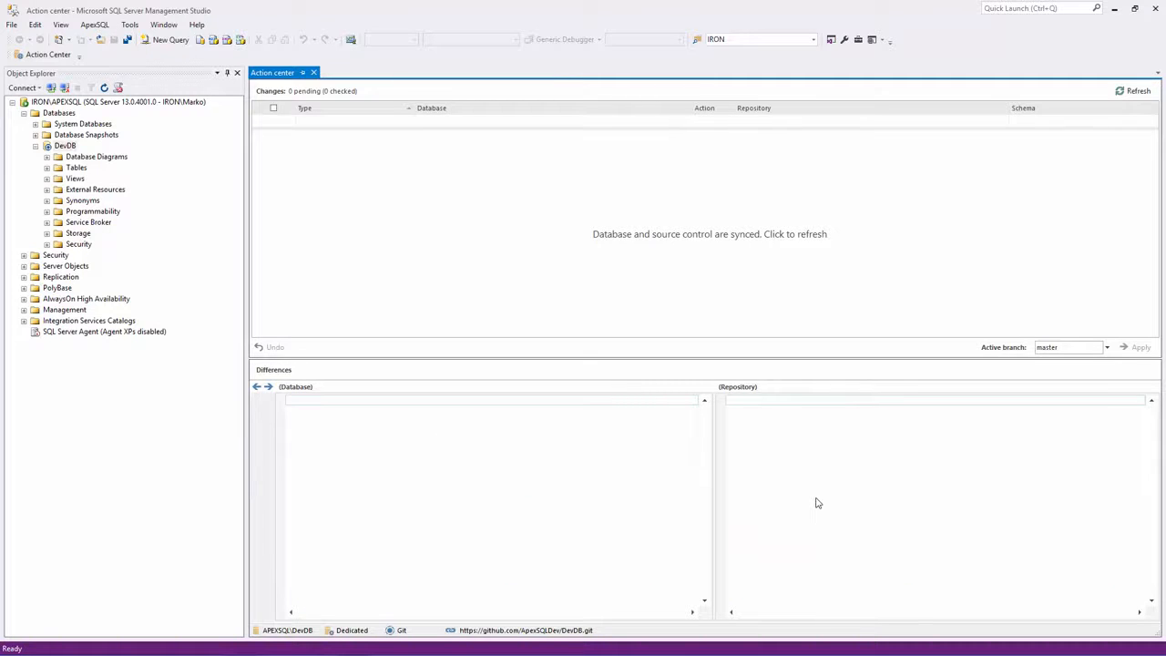
{"action": "left_click", "coordinate": [692, 242]}
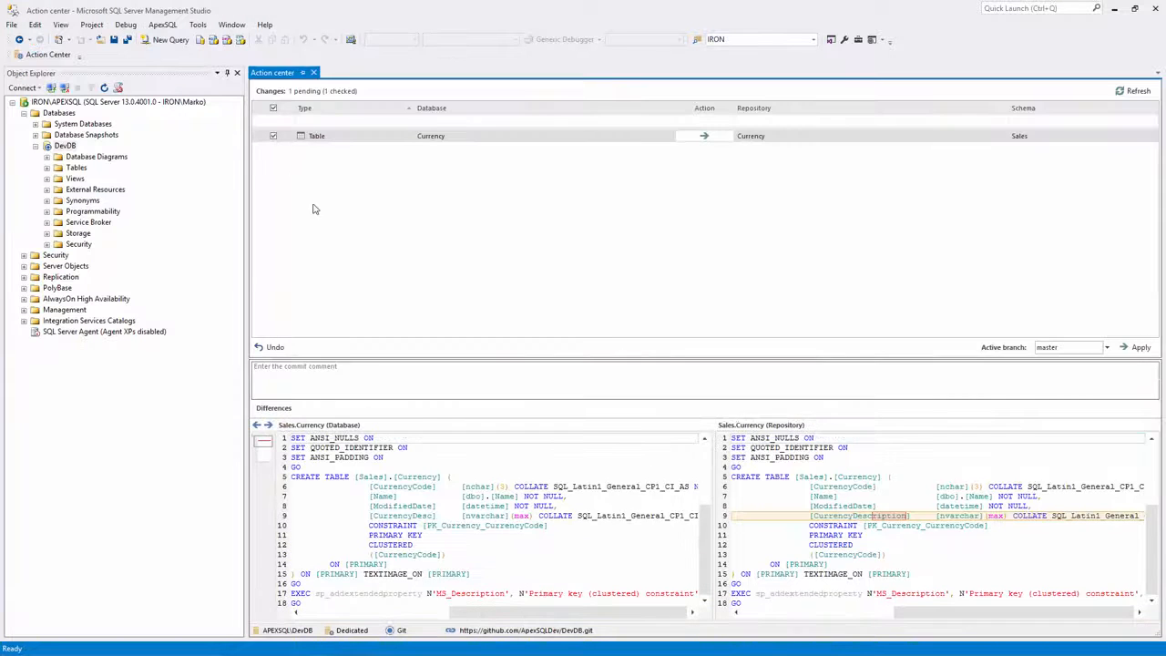
Commit the CurrencyDescription-to-CurrencyDesc column rename with the comment 'rename'
{"action": "left_click", "coordinate": [349, 373]}
{"action": "type", "text": "rename"}
{"action": "left_click", "coordinate": [1139, 347]}
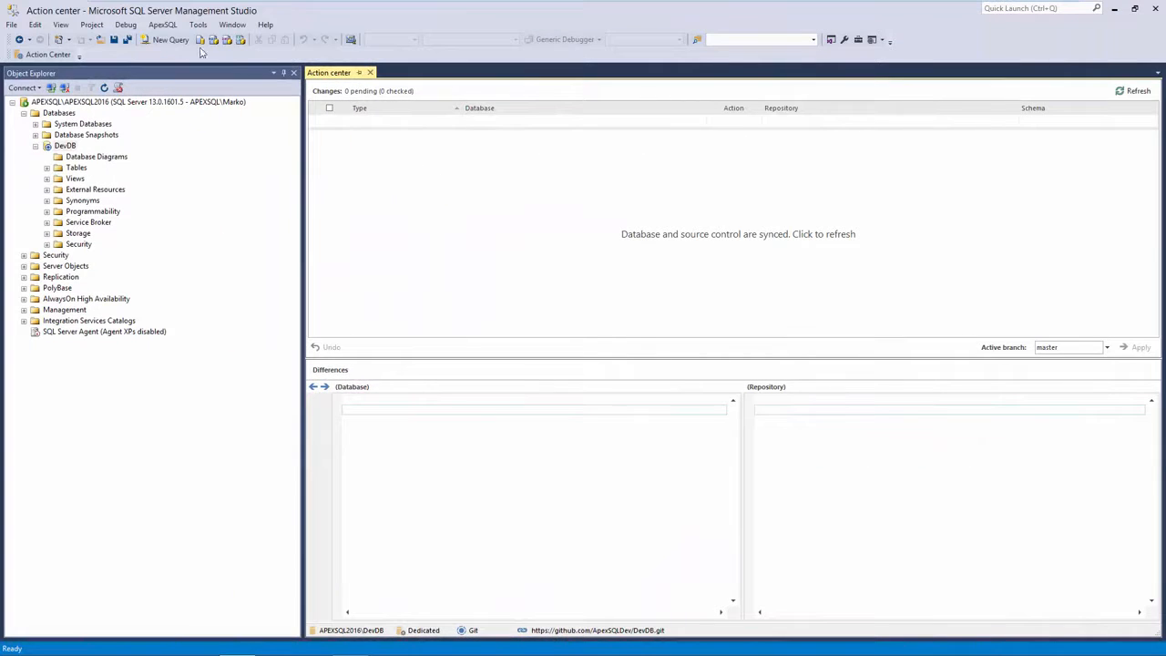
Add a nullable int Test column to Sales.Currency, discard the script, and refresh to show the conflict
{"action": "left_click", "coordinate": [170, 40]}
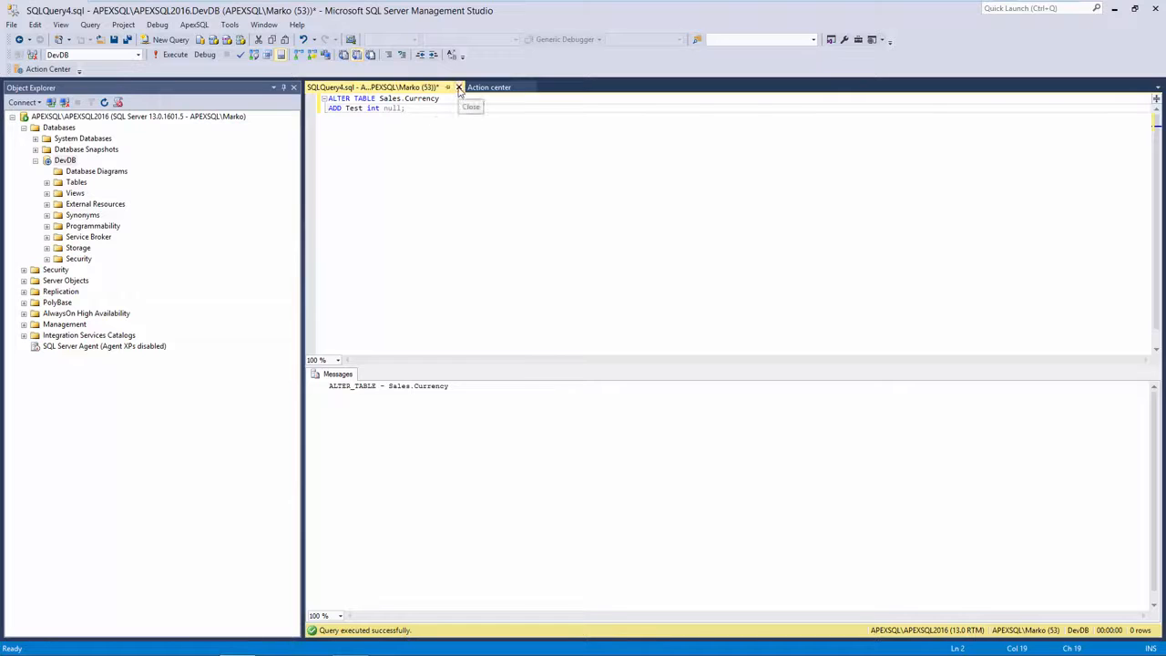
{"action": "left_click", "coordinate": [459, 88]}
{"action": "left_click", "coordinate": [625, 403]}
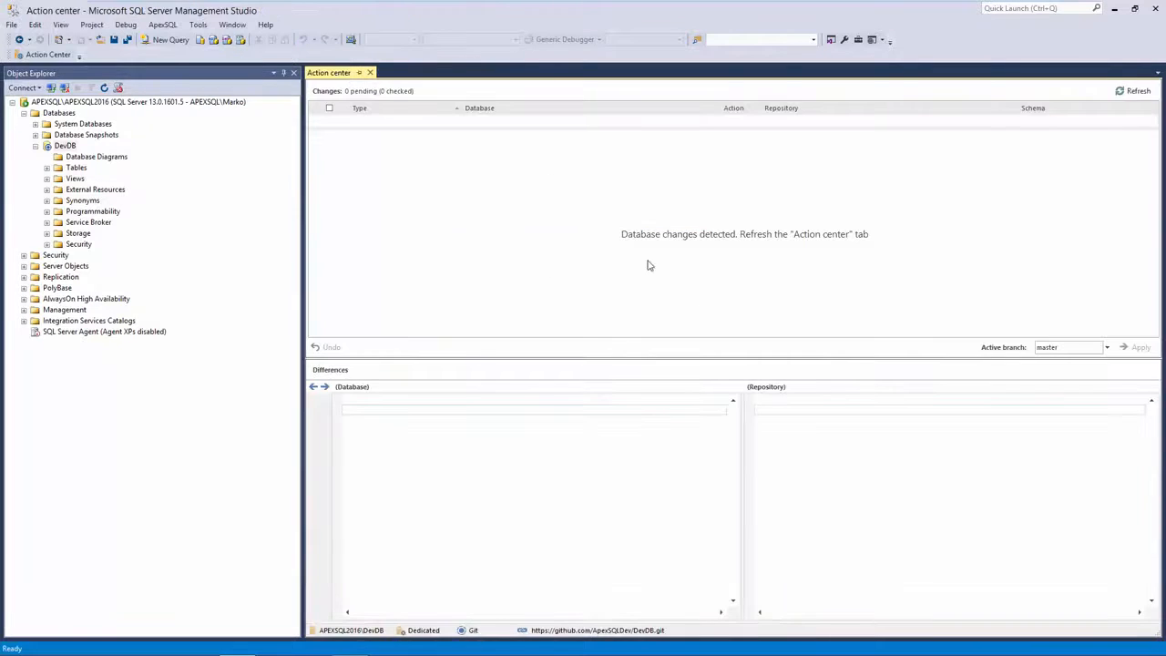
{"action": "left_click", "coordinate": [669, 239]}
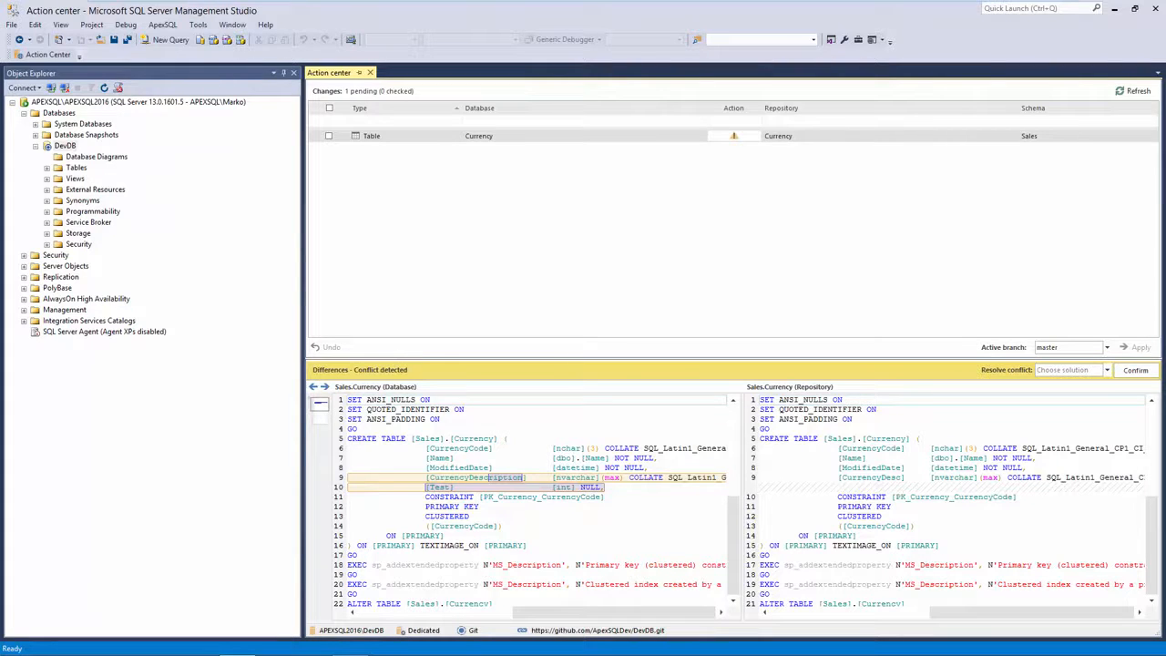
Try merging the Currency conflict, taking the repository's CurrencyDesc line
{"action": "left_click", "coordinate": [1106, 371]}
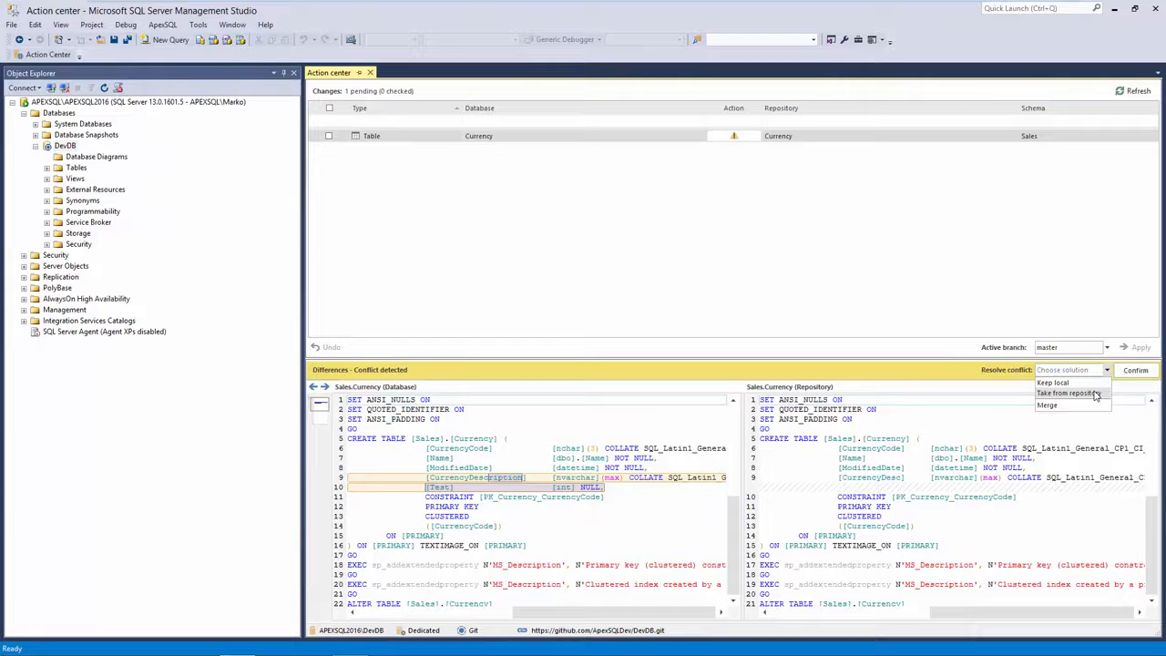
{"action": "left_click", "coordinate": [1047, 404]}
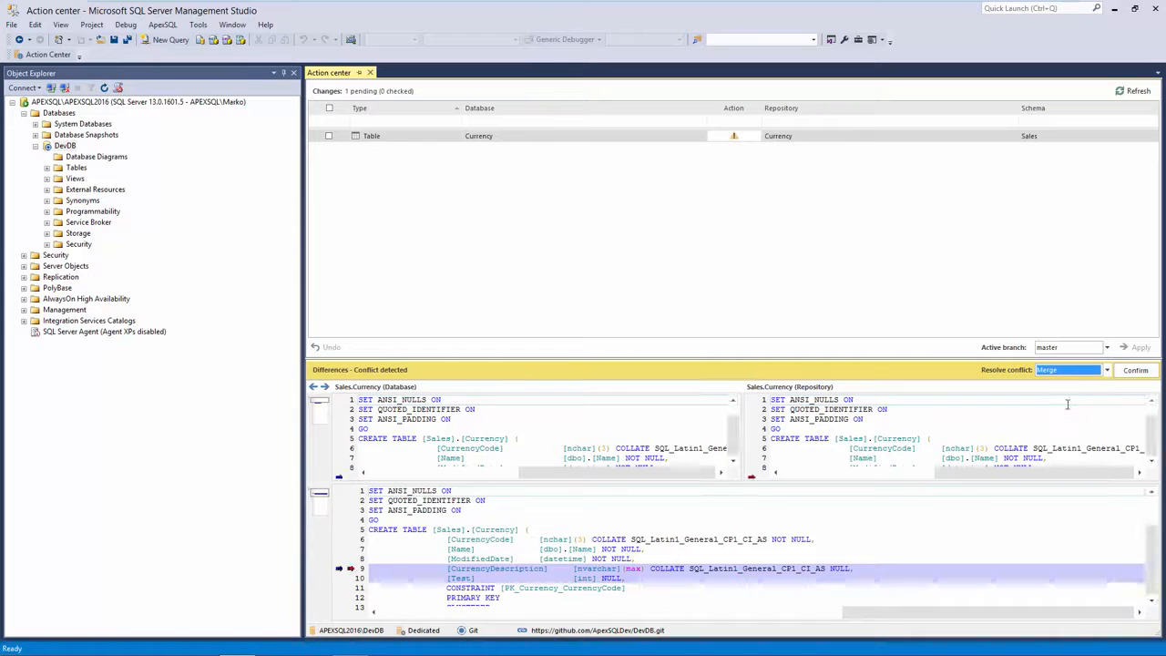
{"action": "left_click_drag", "start_coordinate": [778, 365], "coordinate": [775, 306]}
{"action": "scroll", "coordinate": [522, 392], "scroll_direction": "down", "scroll_amount": 2}
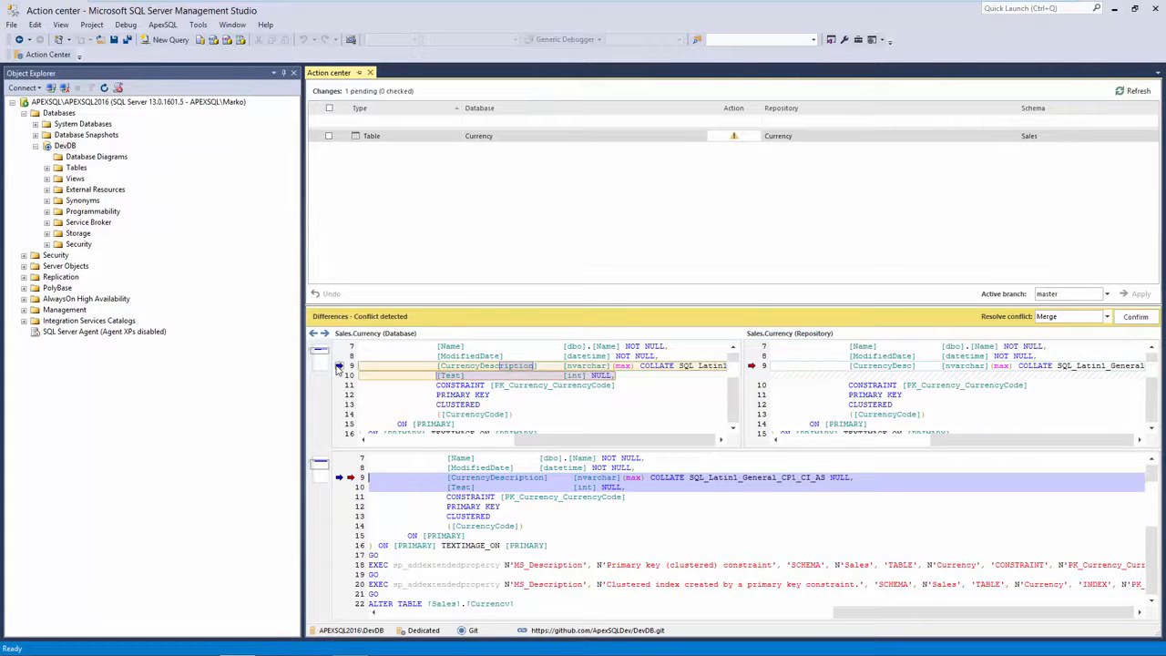
{"action": "left_click", "coordinate": [753, 367]}
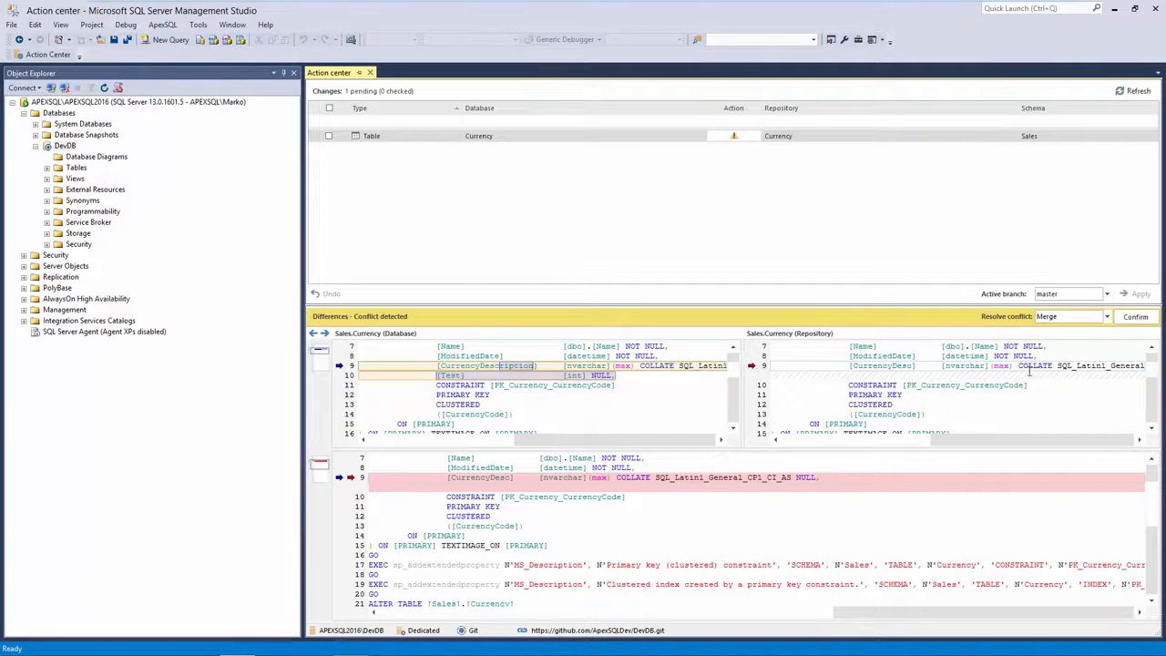
Resolve the Currency conflict by keeping the local database version and confirm
{"action": "left_click", "coordinate": [1107, 317]}
{"action": "left_click", "coordinate": [1091, 330]}
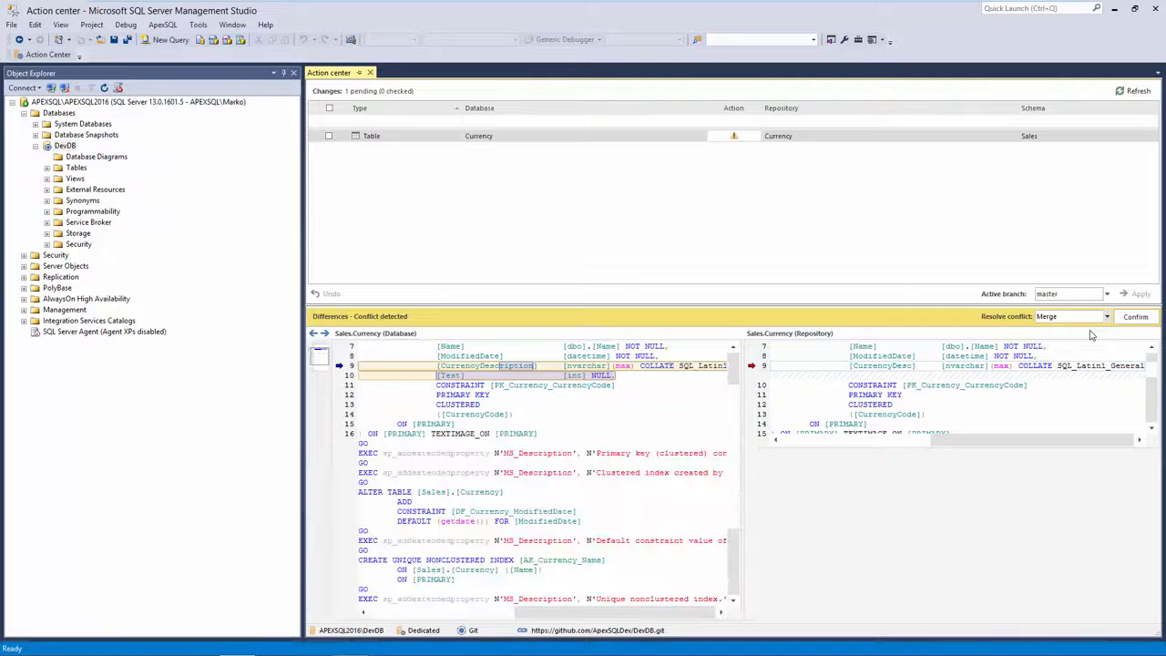
{"action": "left_click", "coordinate": [1135, 317]}
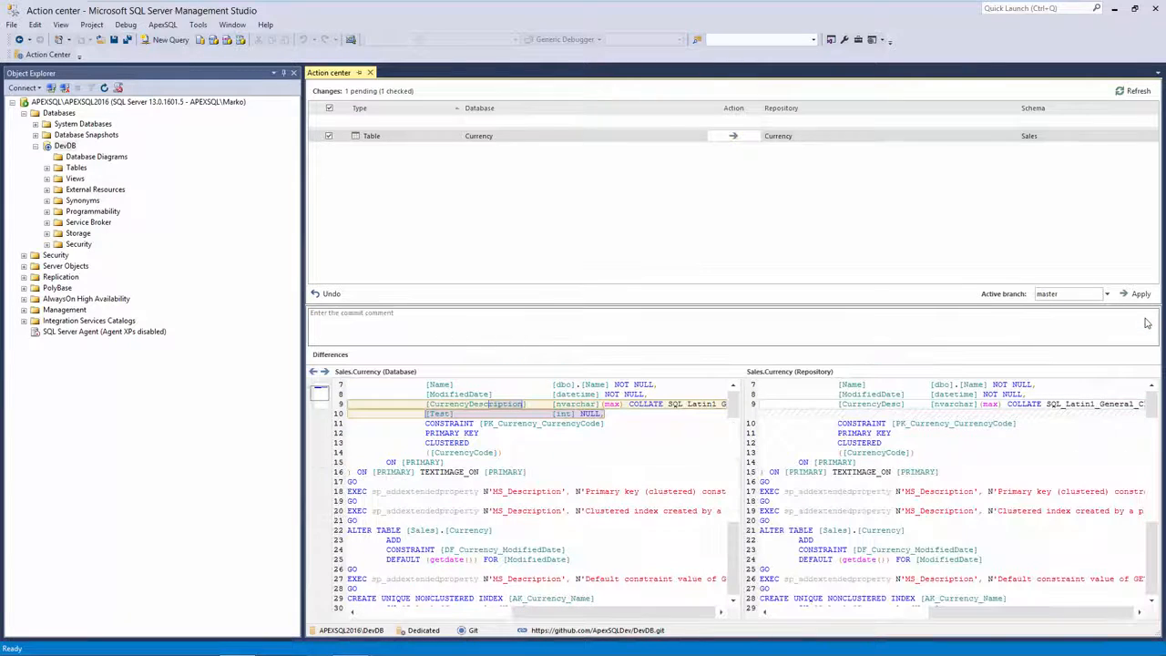
Commit the resolved Currency table with the comment 'test' and check Sales.Currency.sql on GitHub
{"action": "left_click", "coordinate": [538, 320]}
{"action": "type", "text": "test"}
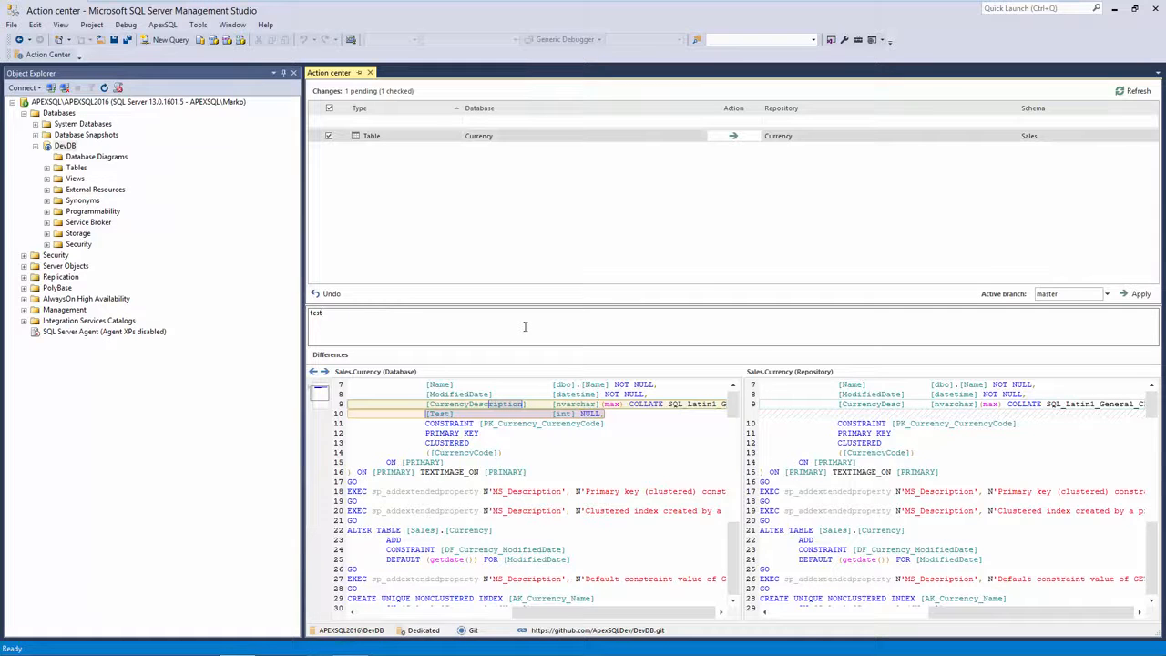
{"action": "left_click", "coordinate": [1144, 295]}
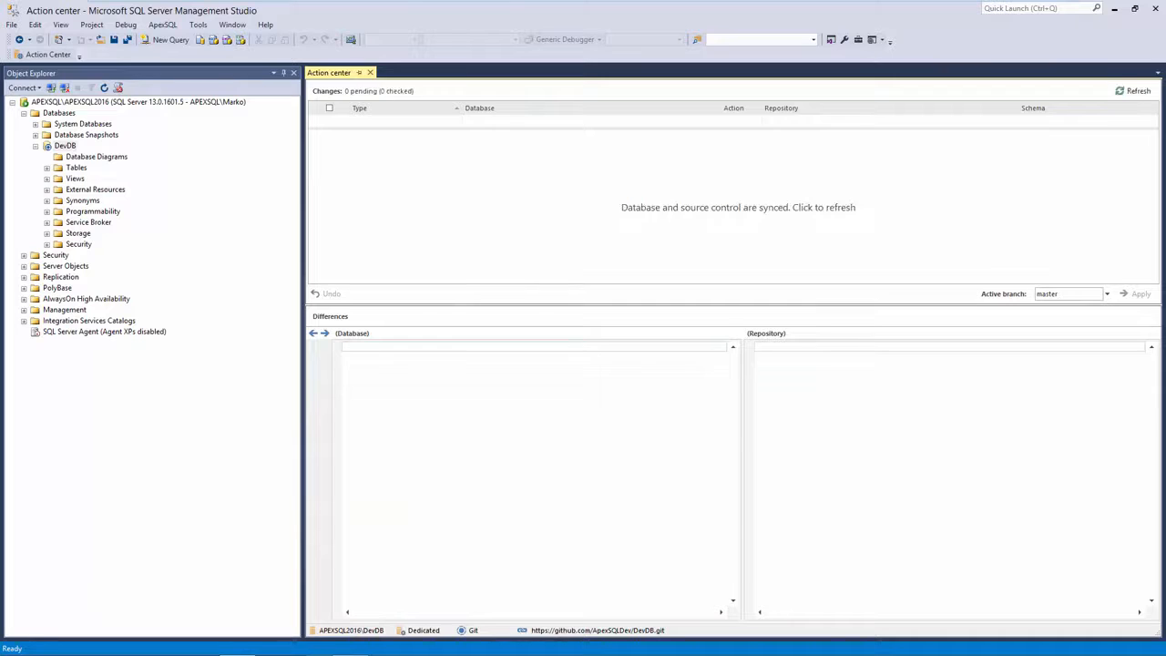
{"action": "key", "text": "alt+Tab"}
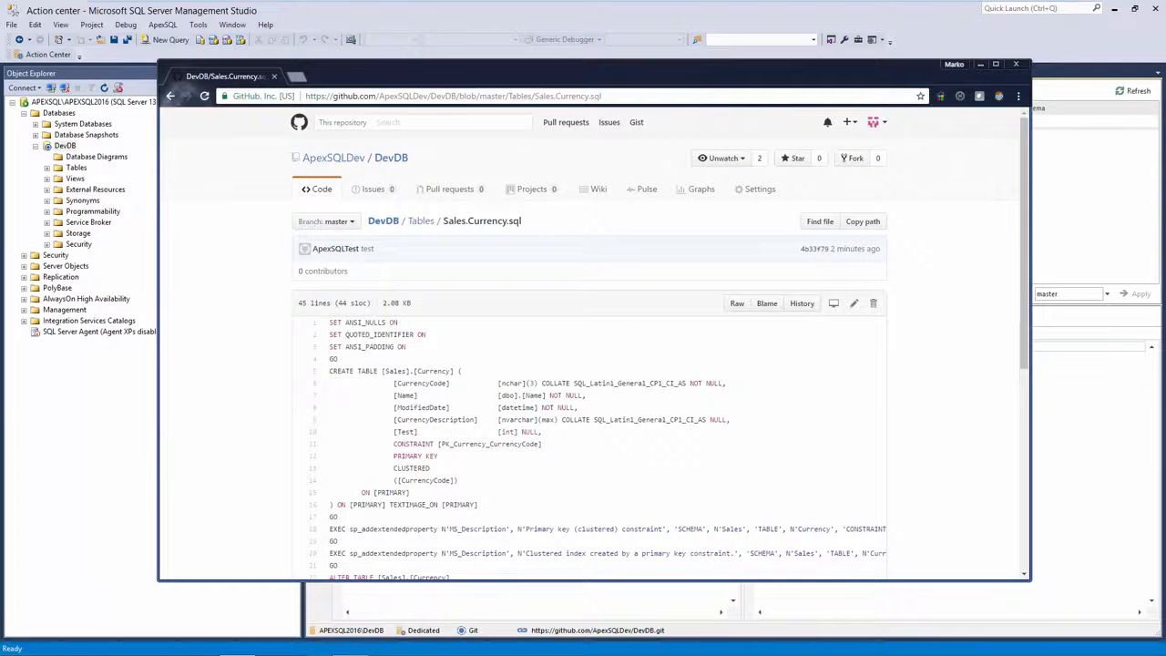